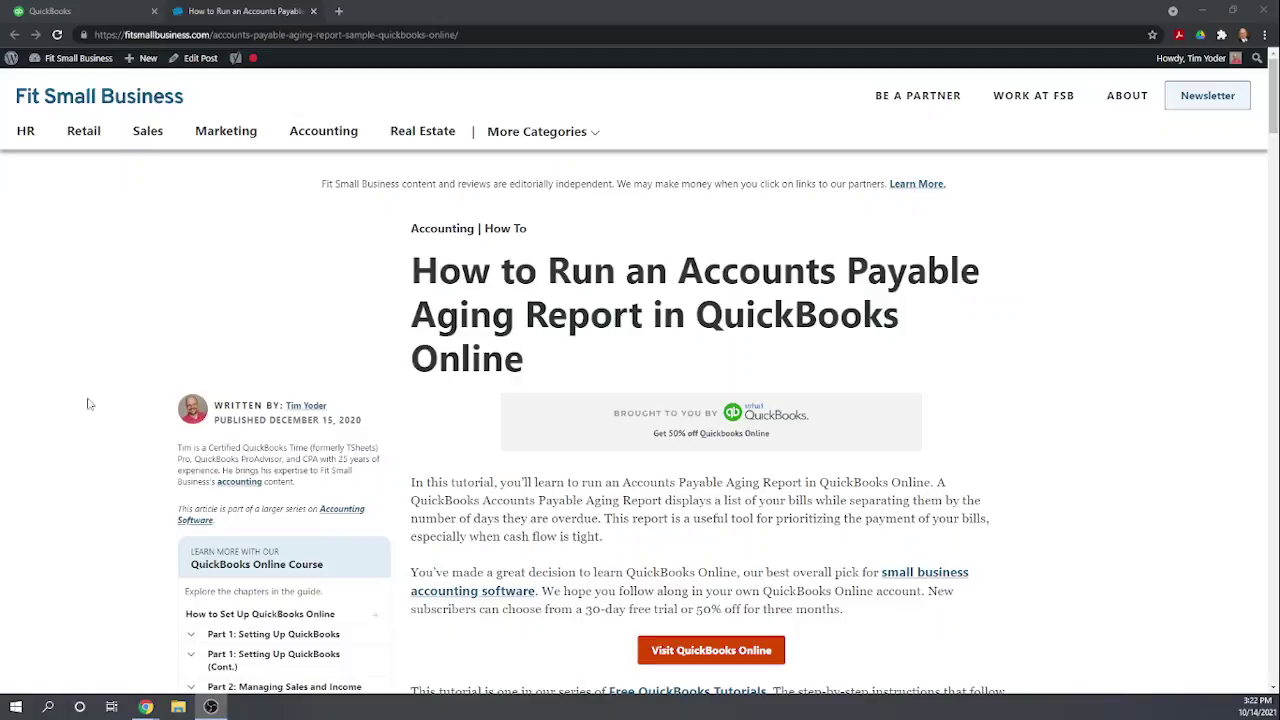
# Step: Bring the Google Chrome window showing the accounts payable aging article into focus
pyautogui.click(233, 13)
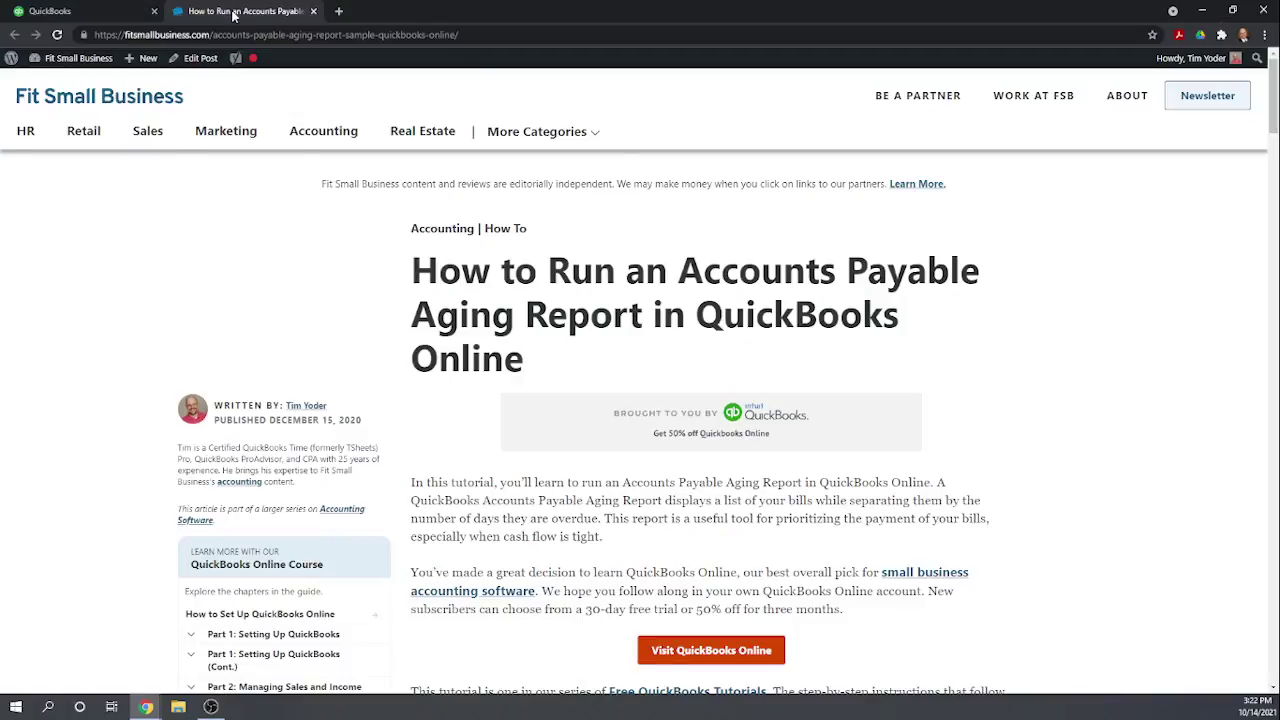
# Step: Switch to the QuickBooks tab, open Reports and scroll to the What you owe section
pyautogui.click(55, 13)
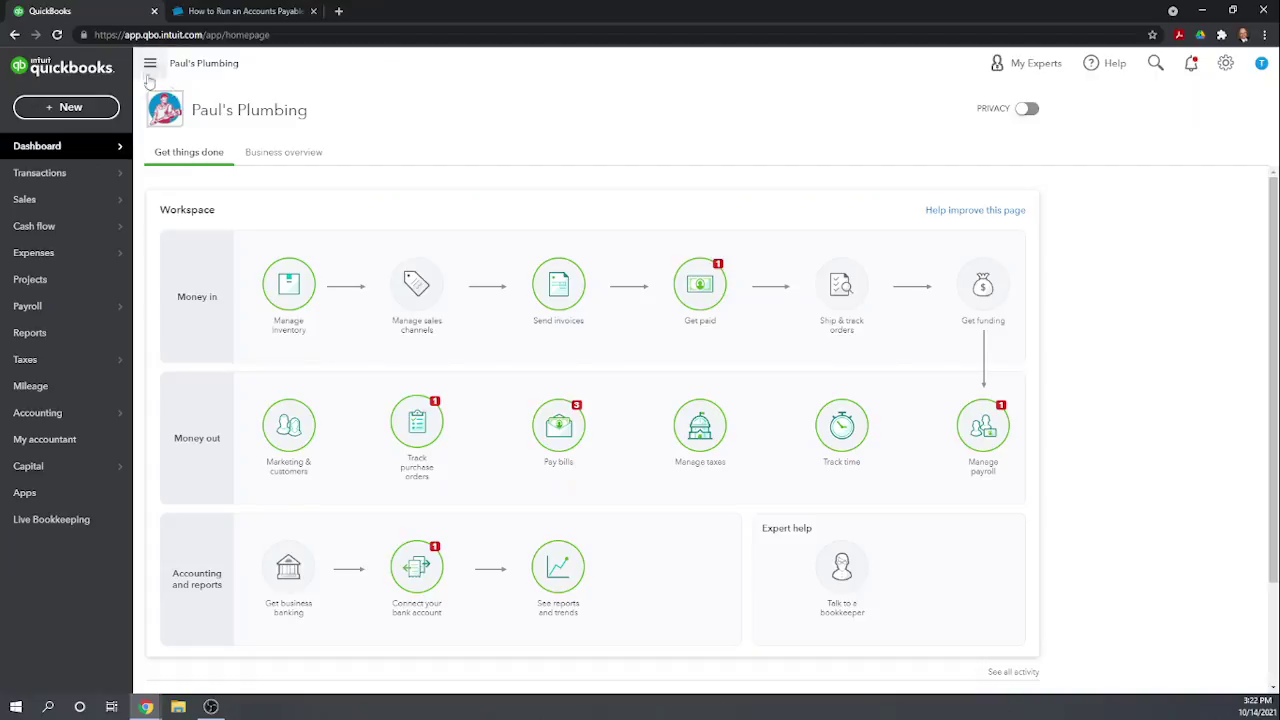
pyautogui.moveTo(38, 176)
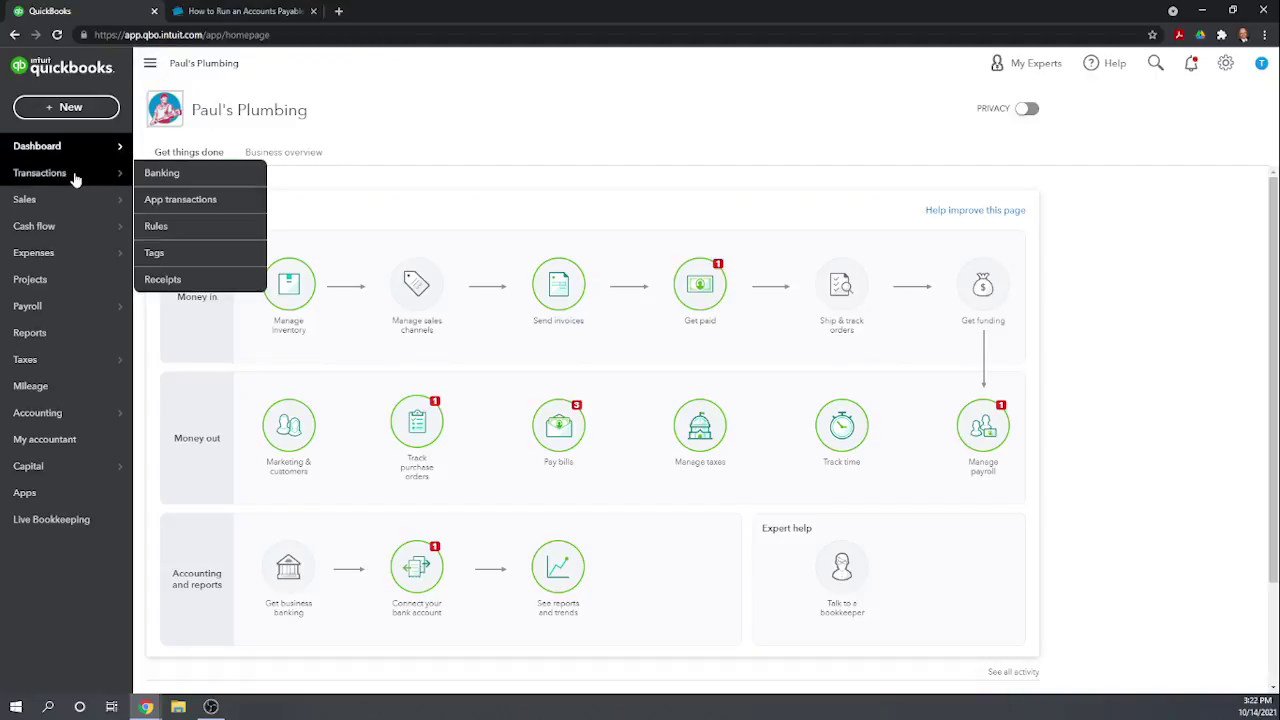
pyautogui.click(30, 334)
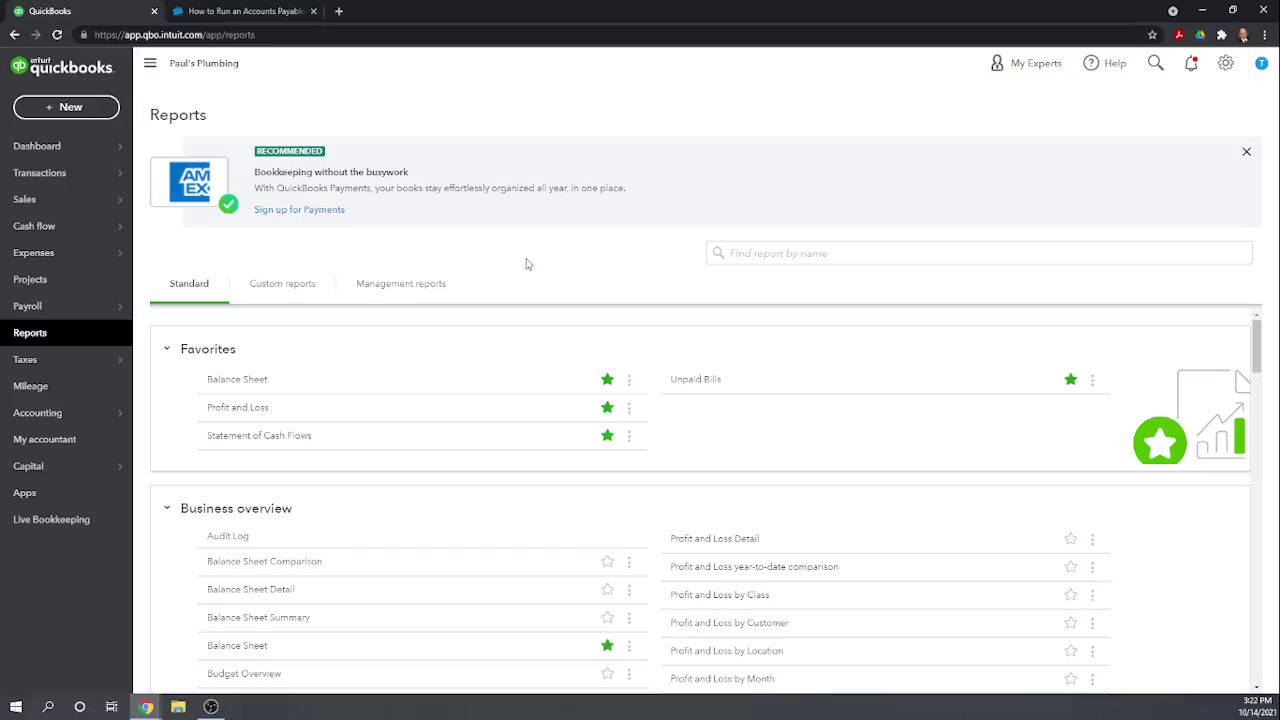
pyautogui.scroll(-3, 363, 386)
pyautogui.scroll(-5, 363, 388)
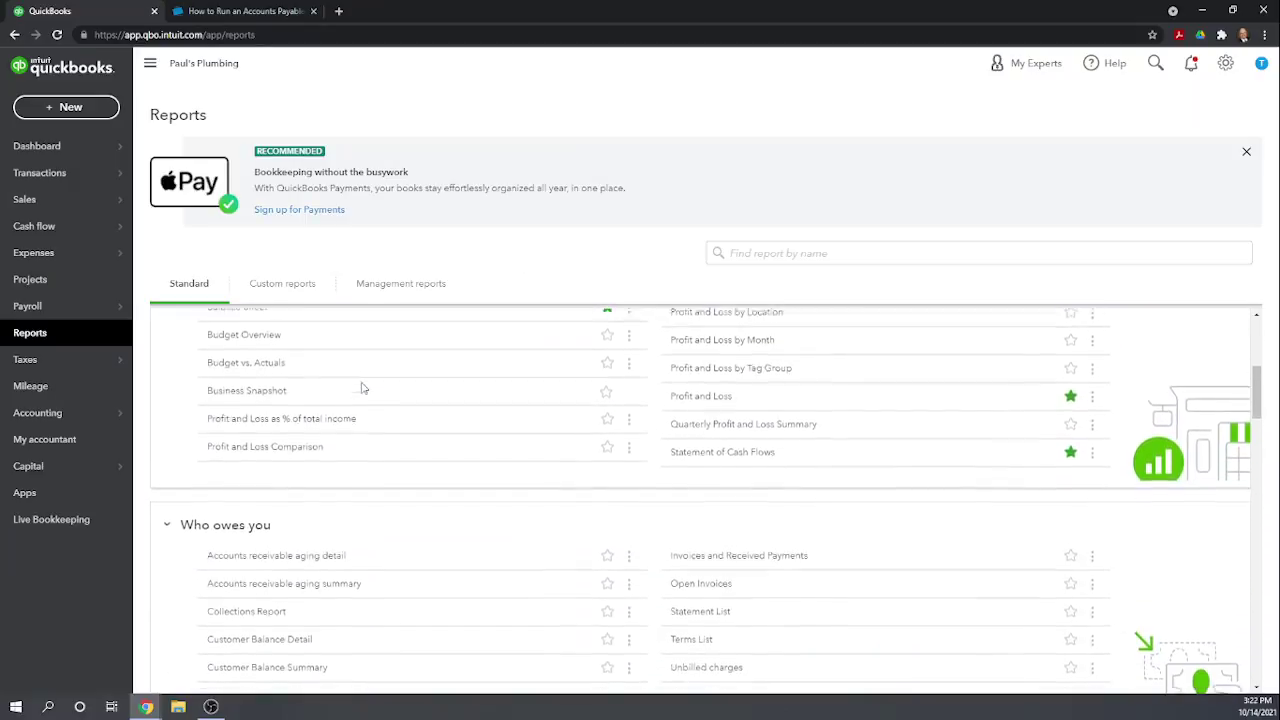
pyautogui.scroll(-5, 363, 388)
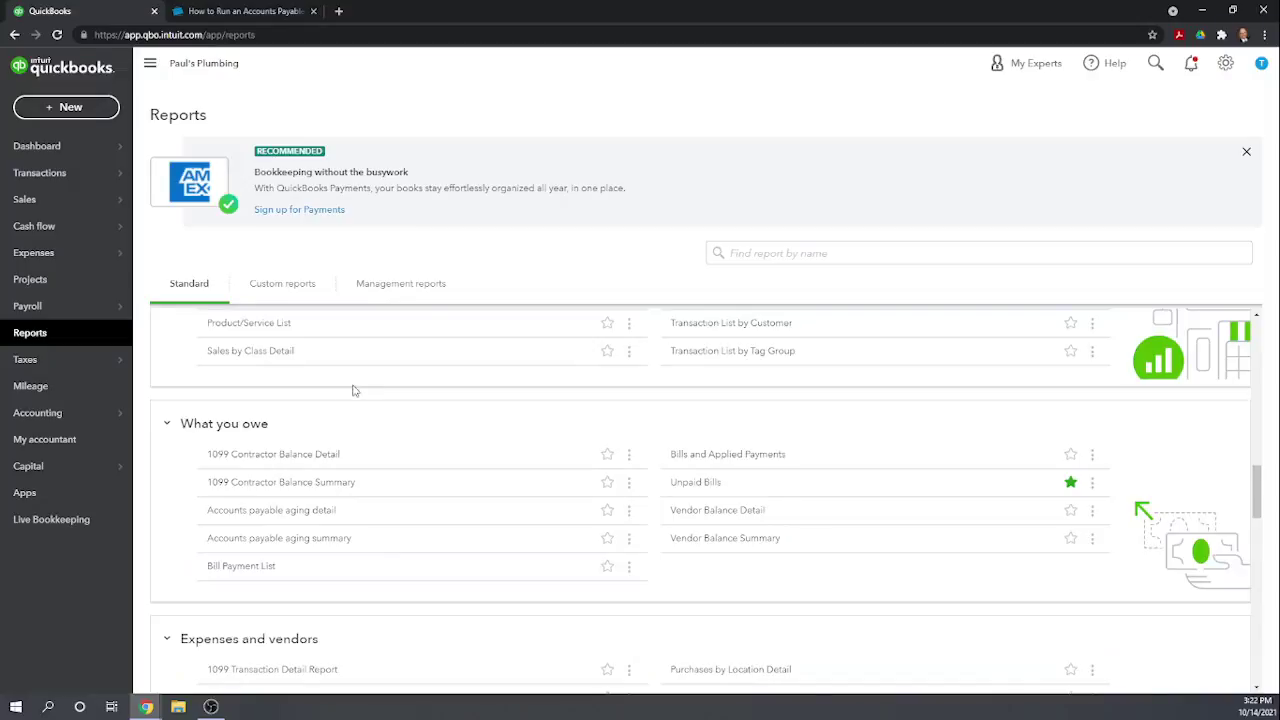
# Step: Open Accounts payable aging summary and pick September 30, 2021 as the as-of date
pyautogui.click(247, 544)
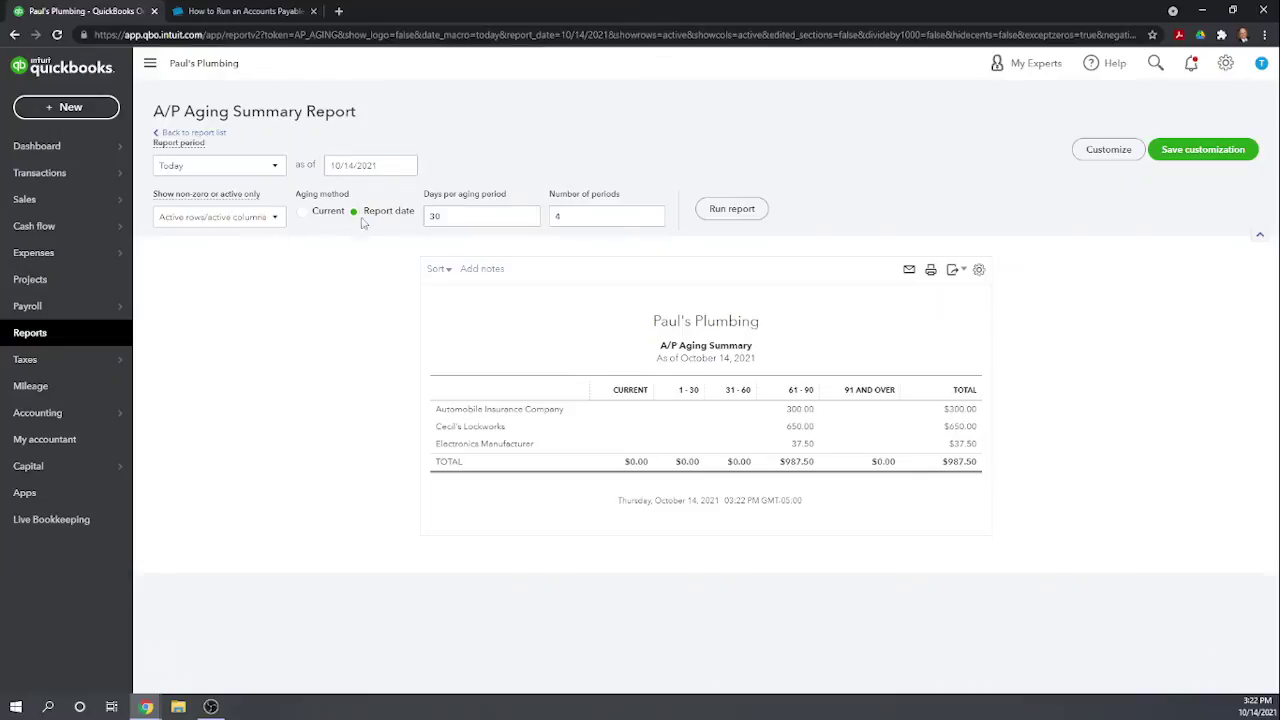
pyautogui.click(407, 168)
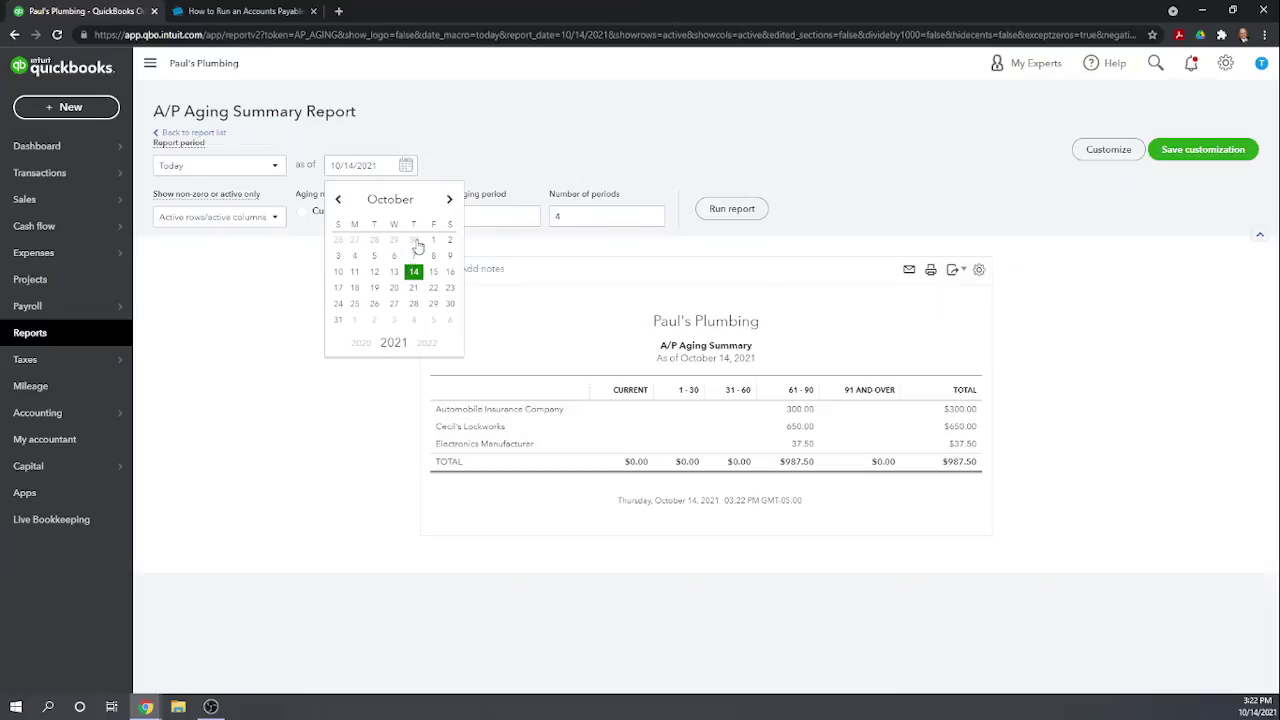
pyautogui.click(416, 243)
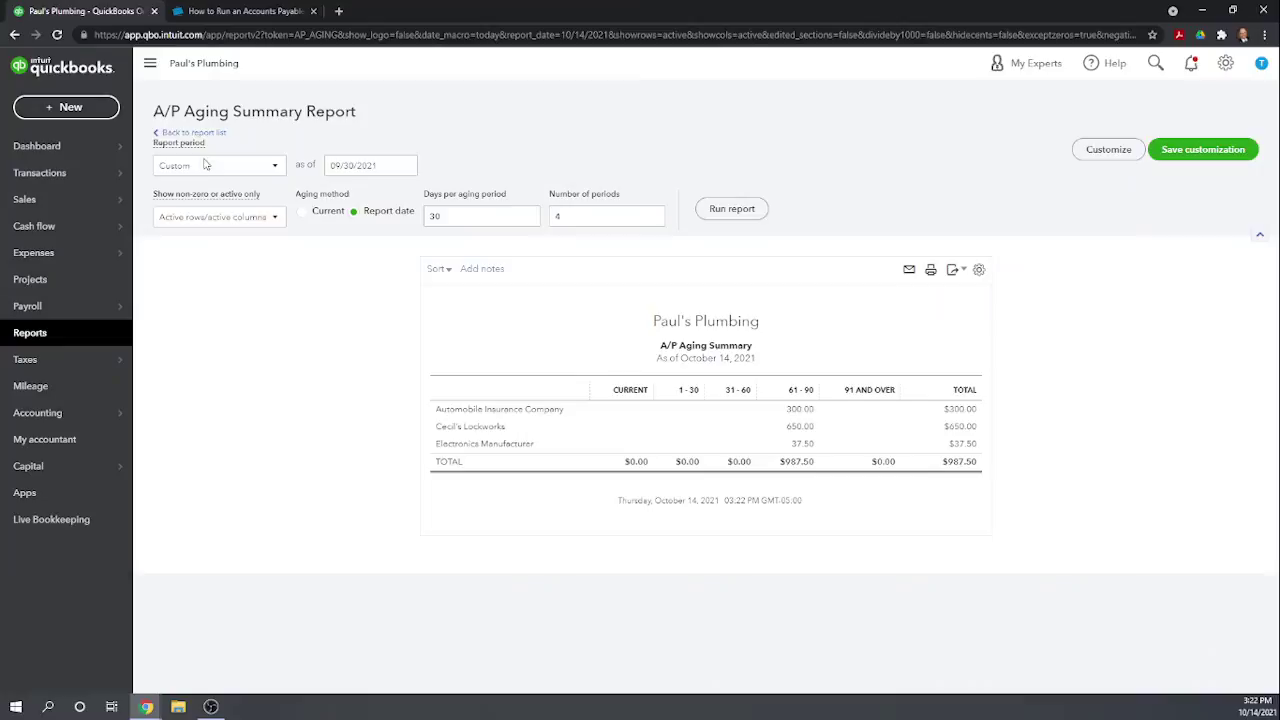
# Step: Run the report for 09/30/2021 and choose Current as the aging method
pyautogui.click(732, 210)
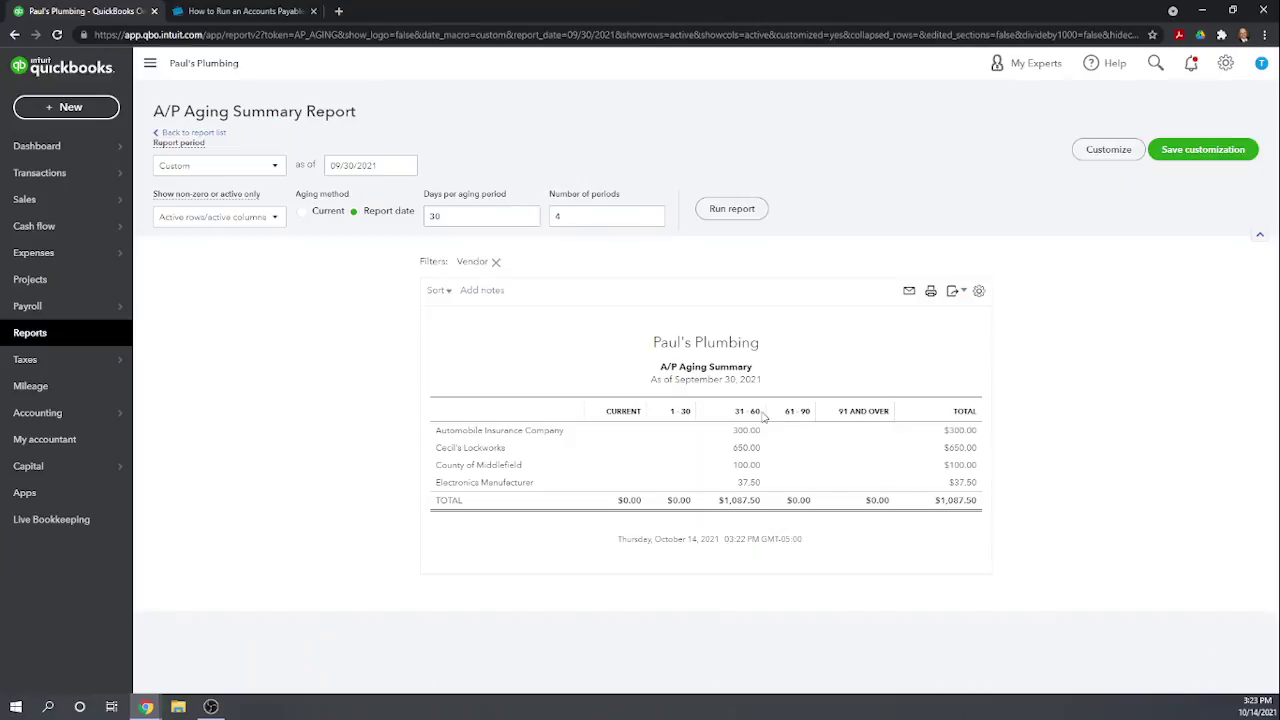
pyautogui.click(303, 212)
# Step: Rerun with Current aging, then change Number of periods to 3 and run again
pyautogui.click(734, 211)
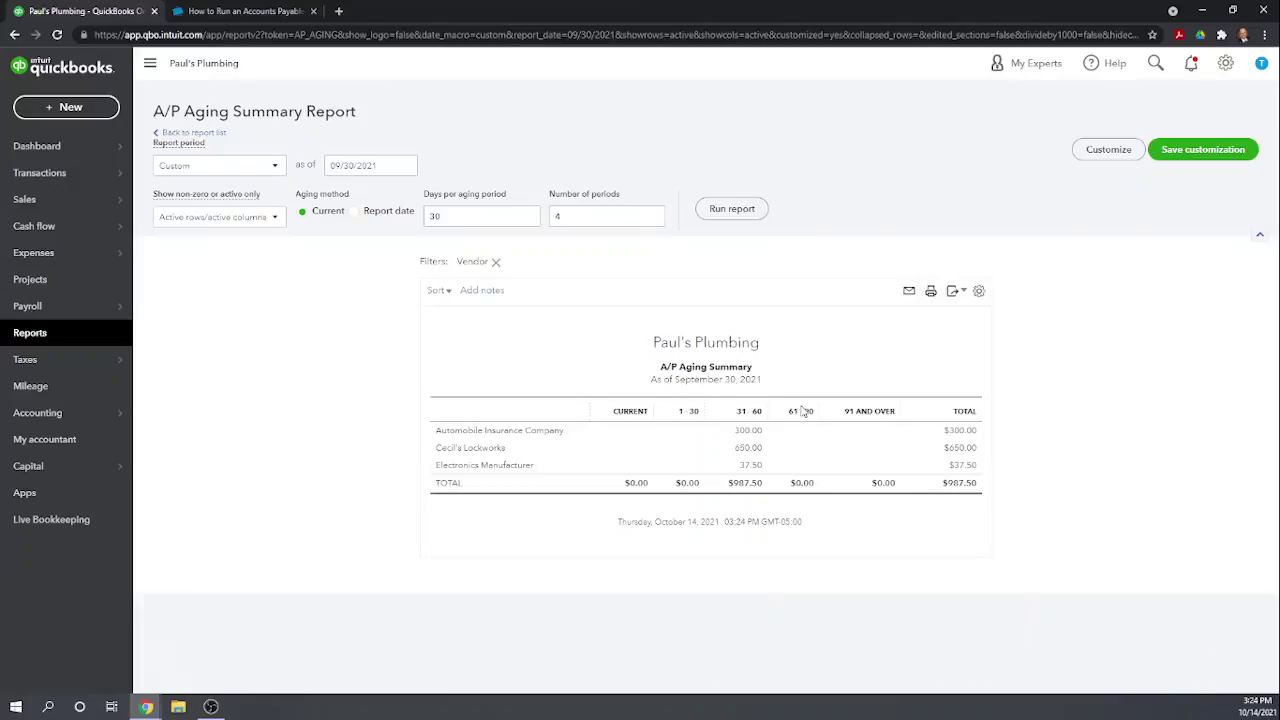
pyautogui.doubleClick(582, 217)
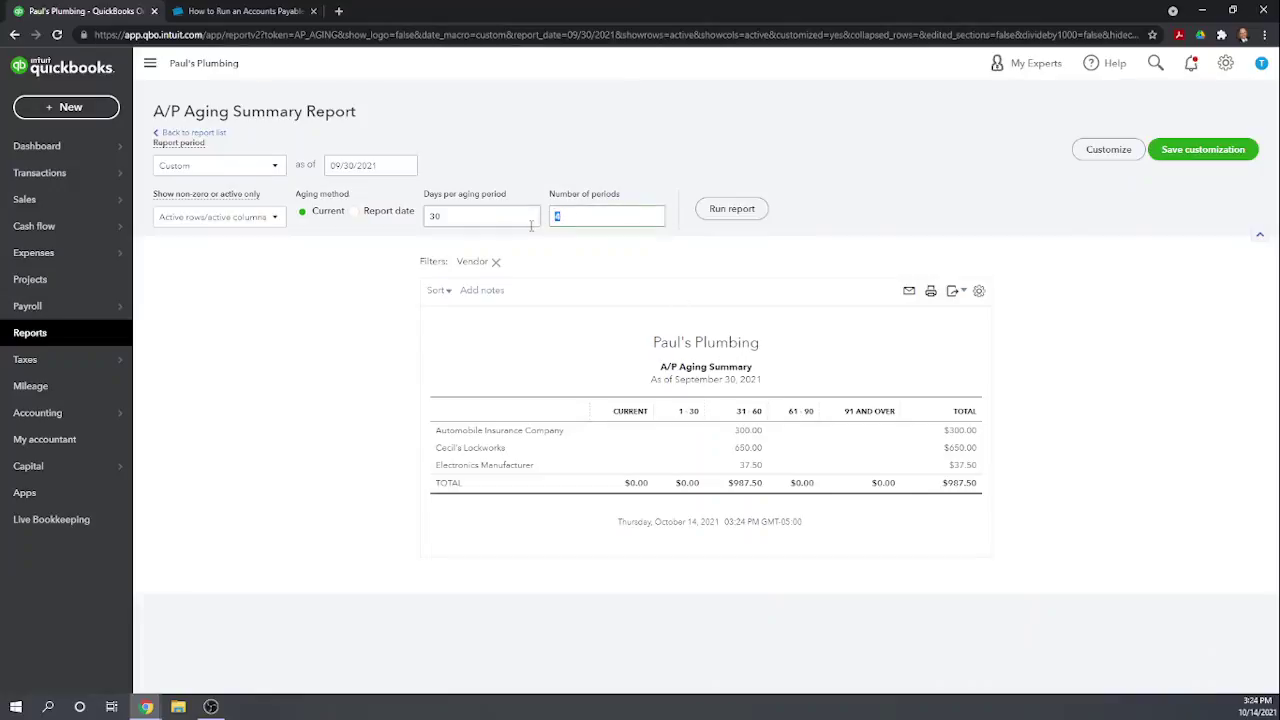
pyautogui.write('3')
pyautogui.click(731, 208)
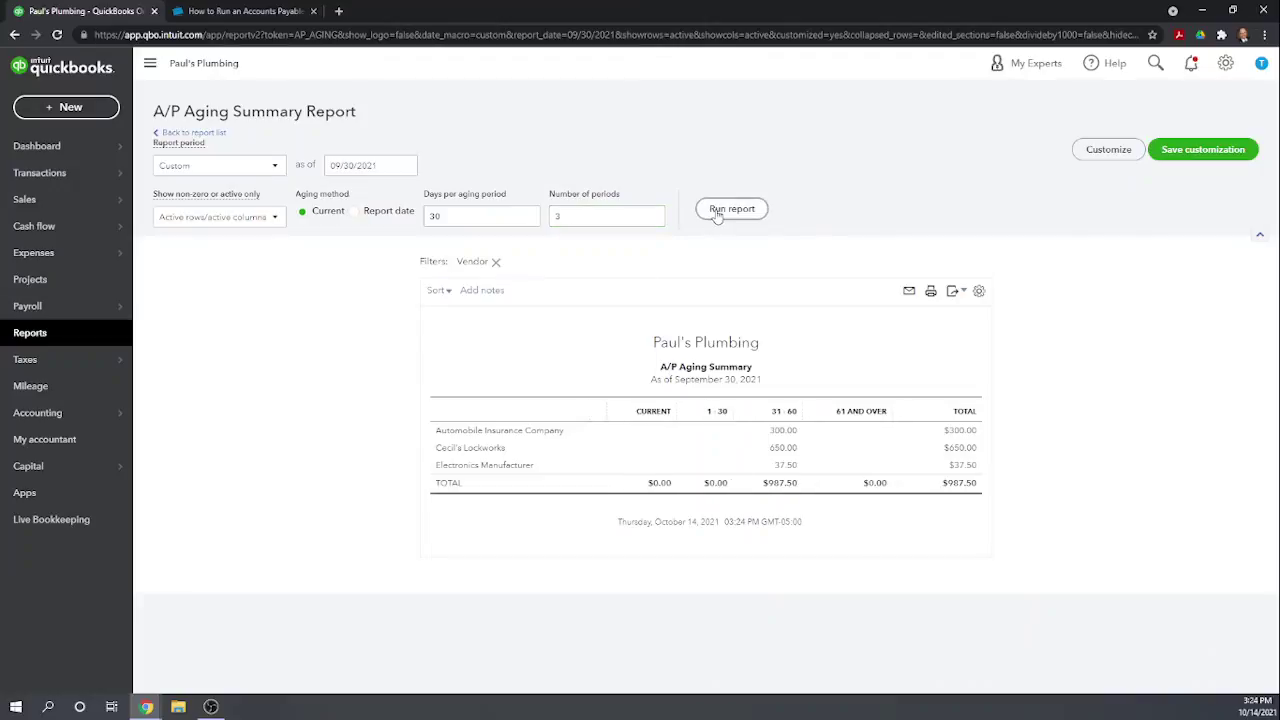
pyautogui.click(1108, 150)
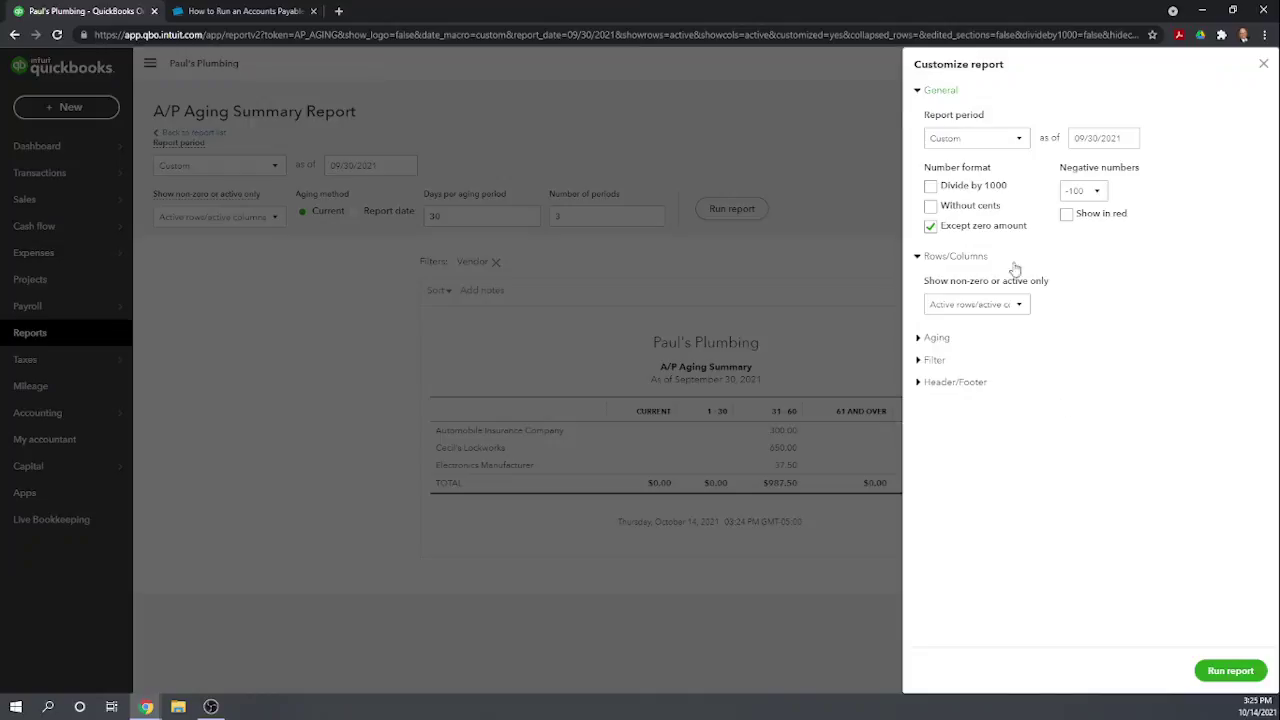
pyautogui.click(920, 341)
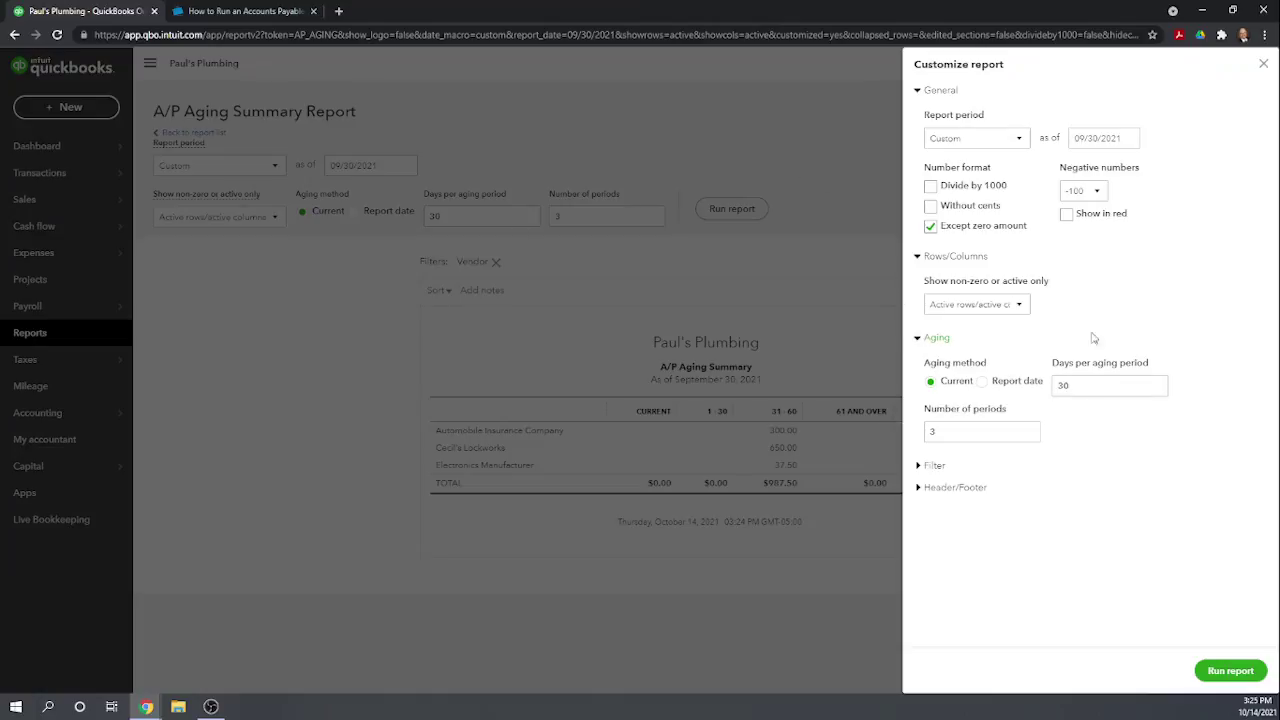
pyautogui.click(918, 467)
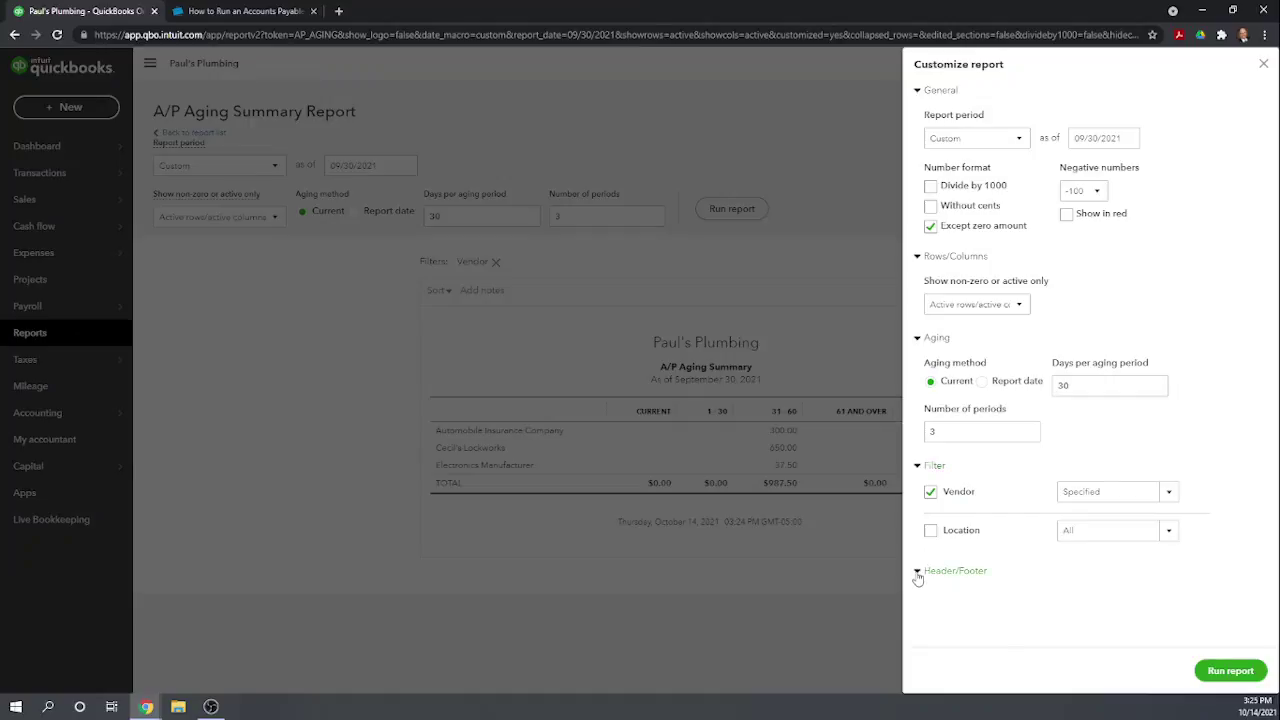
pyautogui.click(918, 572)
pyautogui.scroll(-3, 1015, 471)
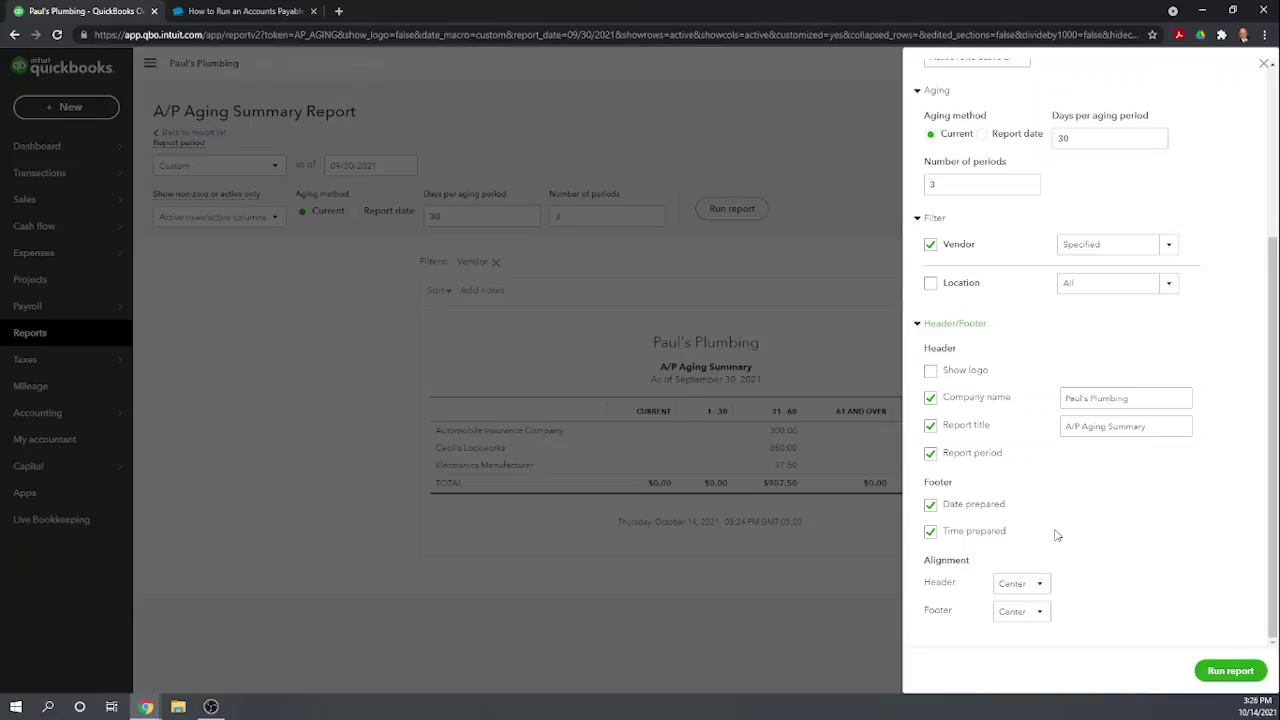
pyautogui.scroll(3, 1056, 535)
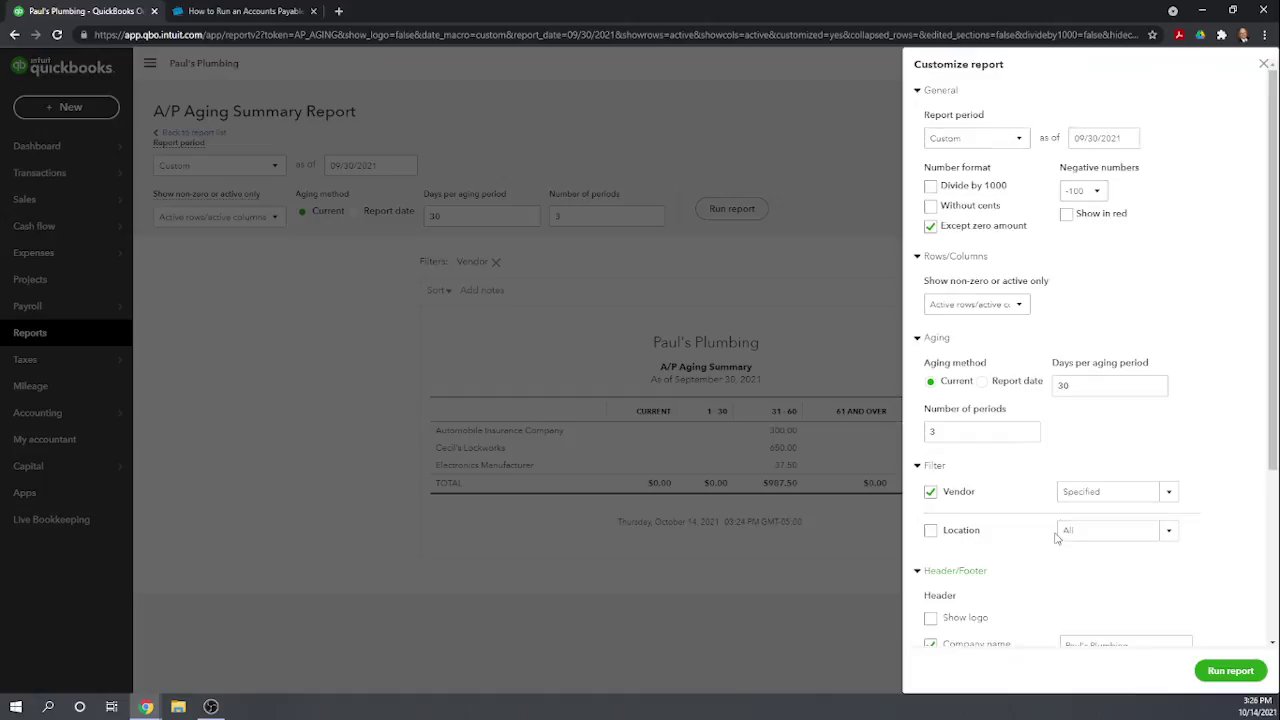
pyautogui.click(1230, 671)
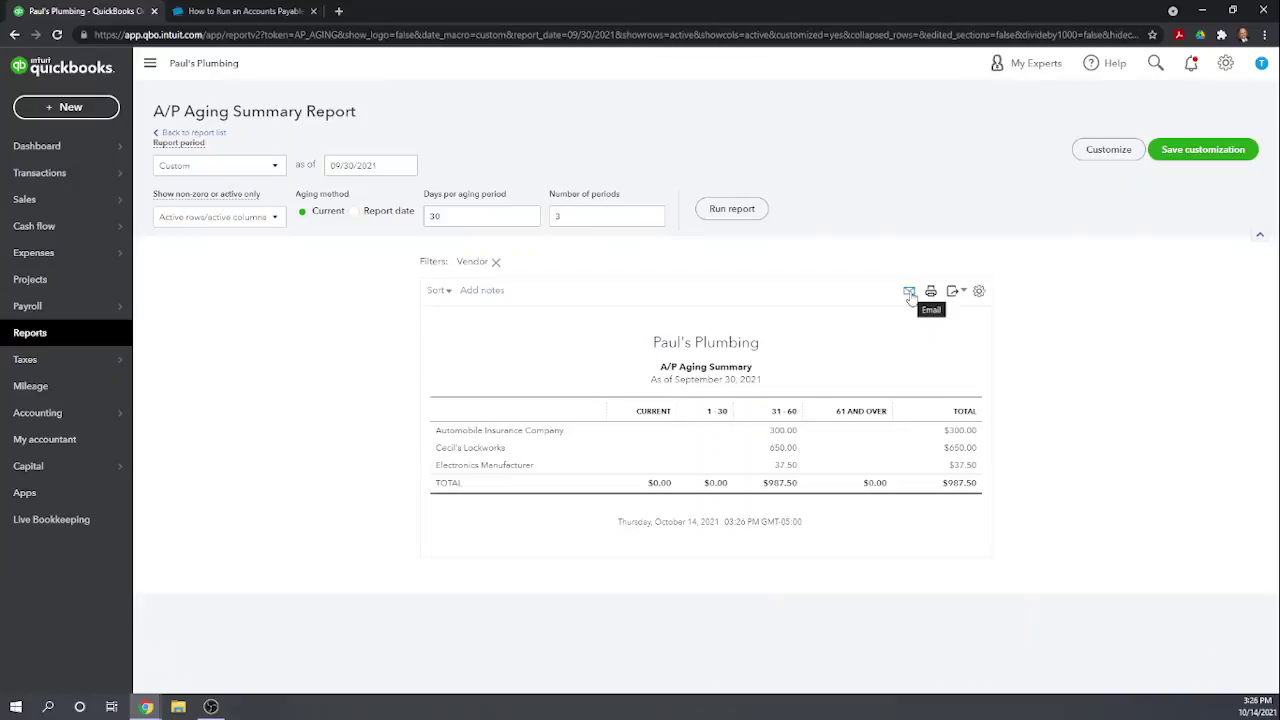
# Step: Show the report's Excel and PDF export options
pyautogui.click(964, 296)
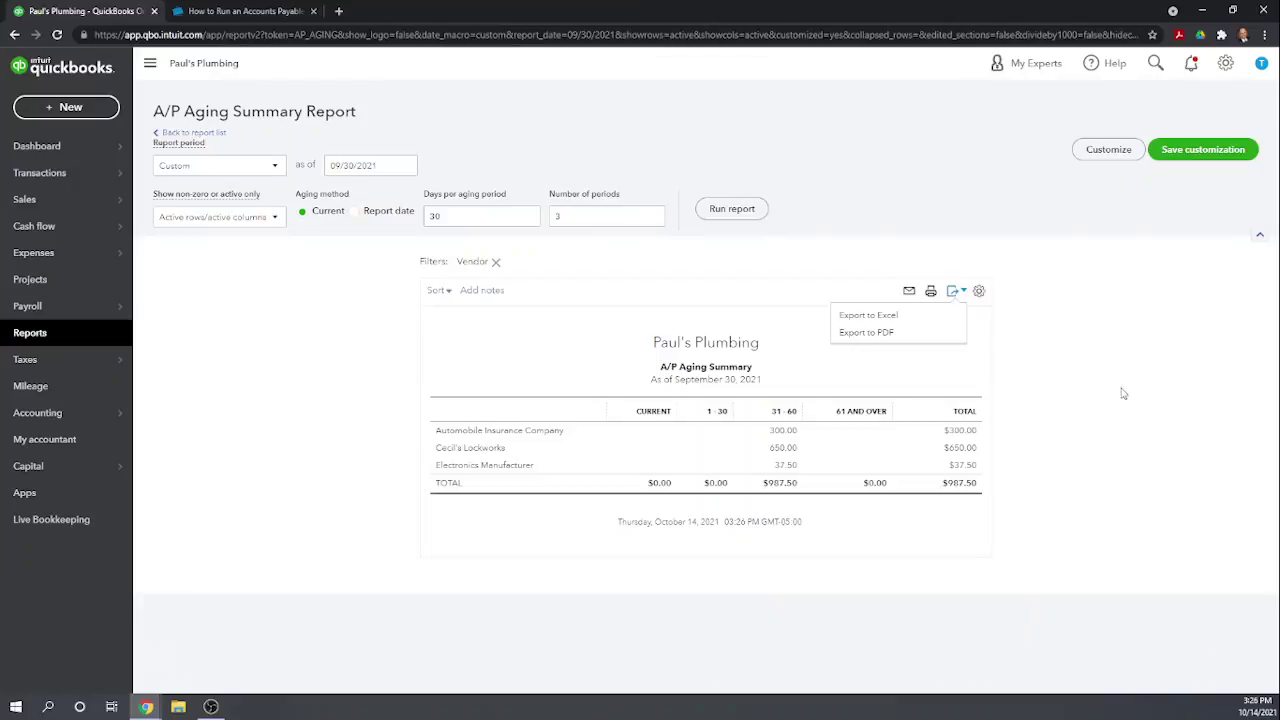
# Step: Save the customization as 'Custom A/P Aging Summary', then return to the Dashboard
pyautogui.click(1212, 158)
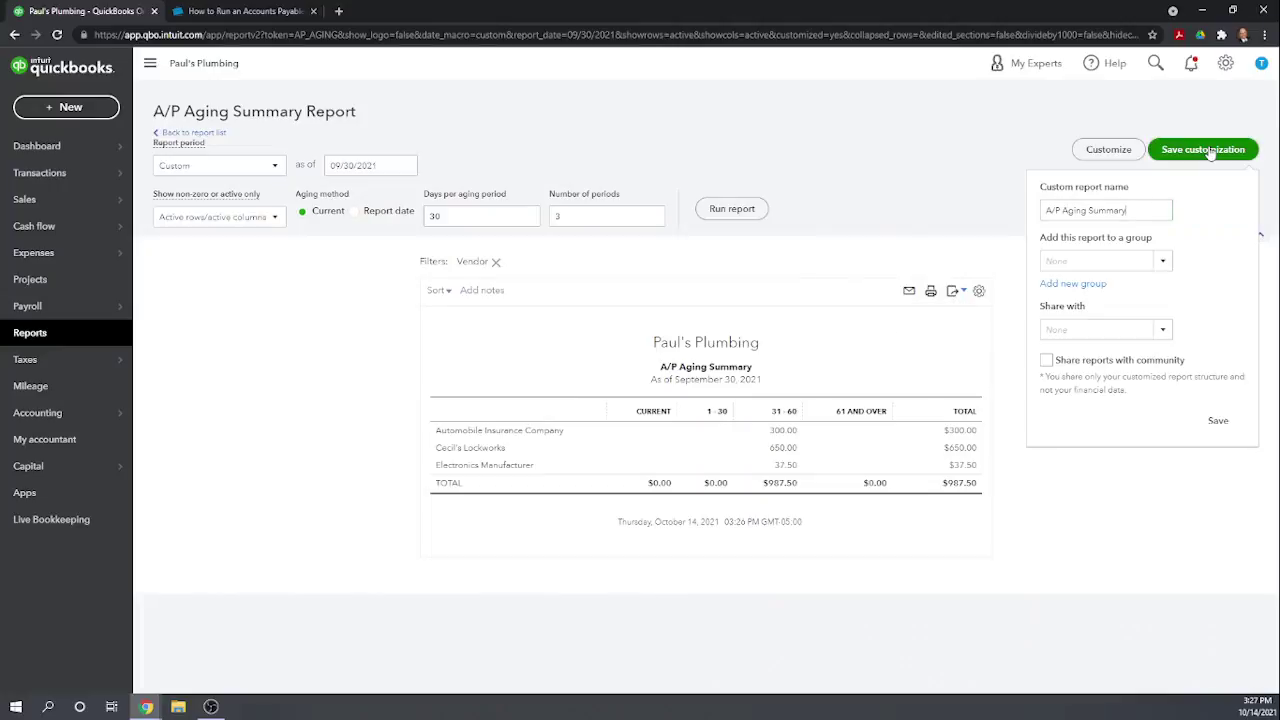
pyautogui.click(1047, 211)
pyautogui.write('Custom')
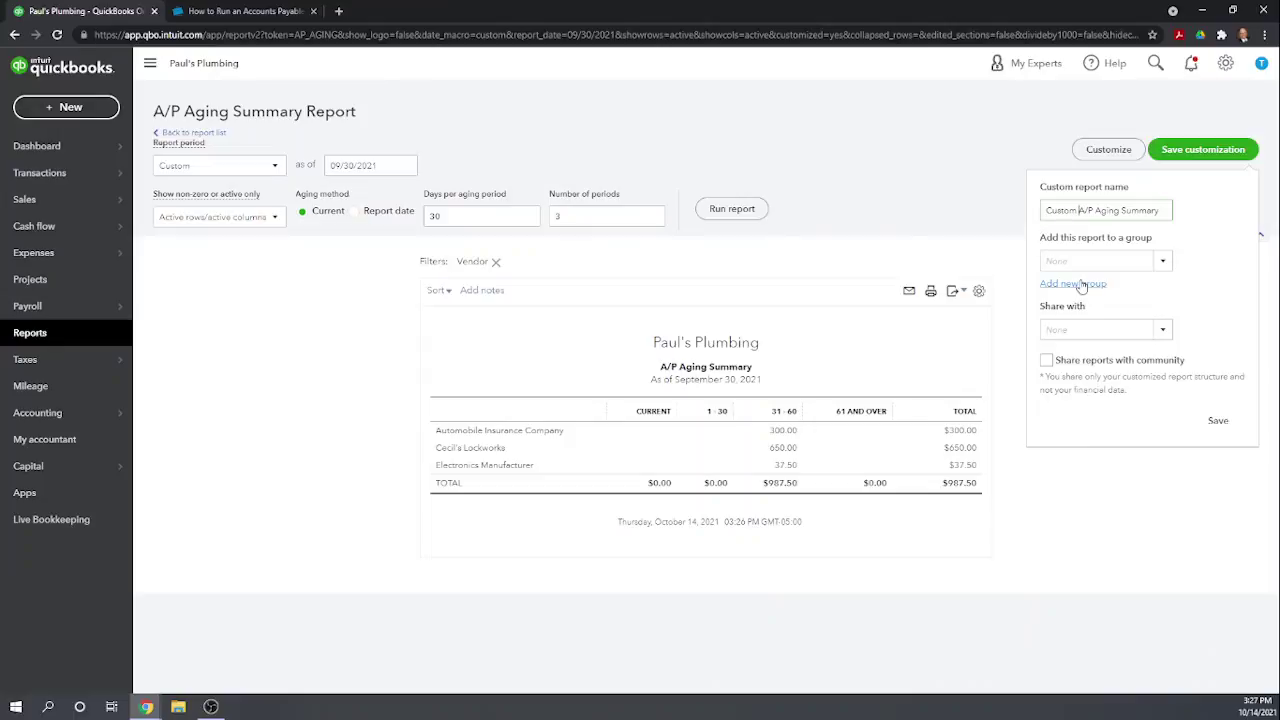
pyautogui.click(1219, 423)
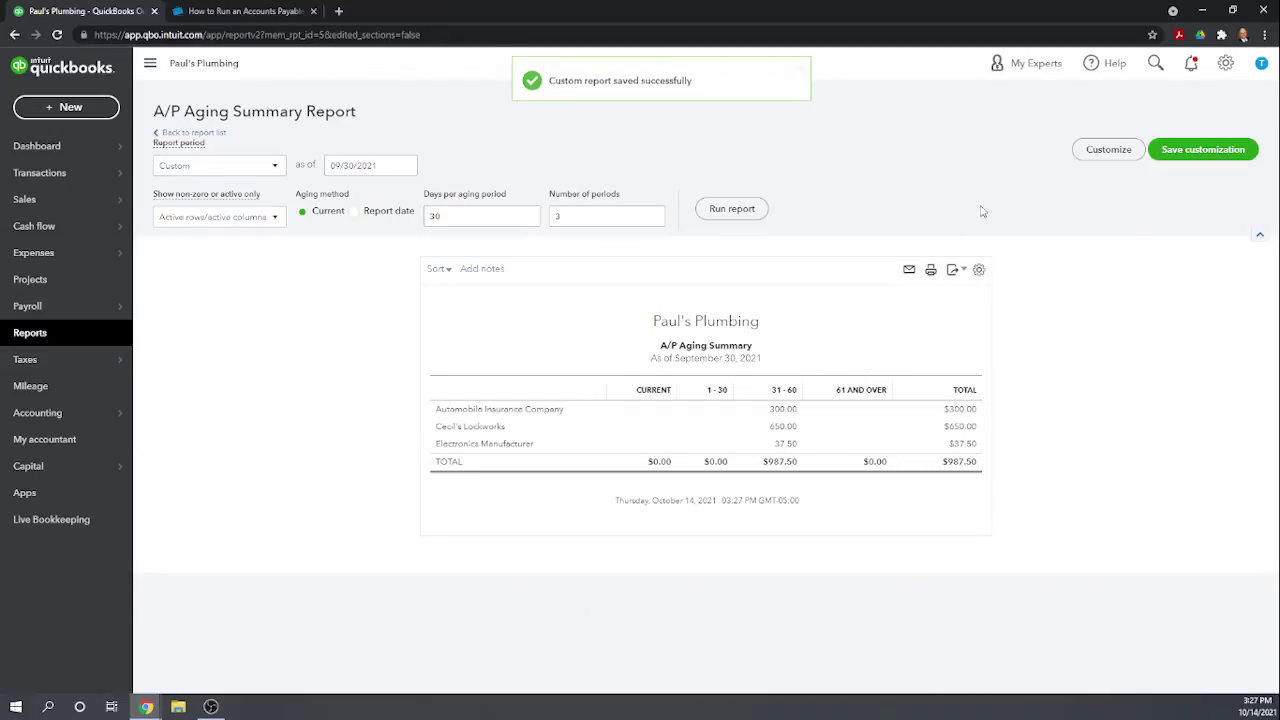
pyautogui.click(27, 148)
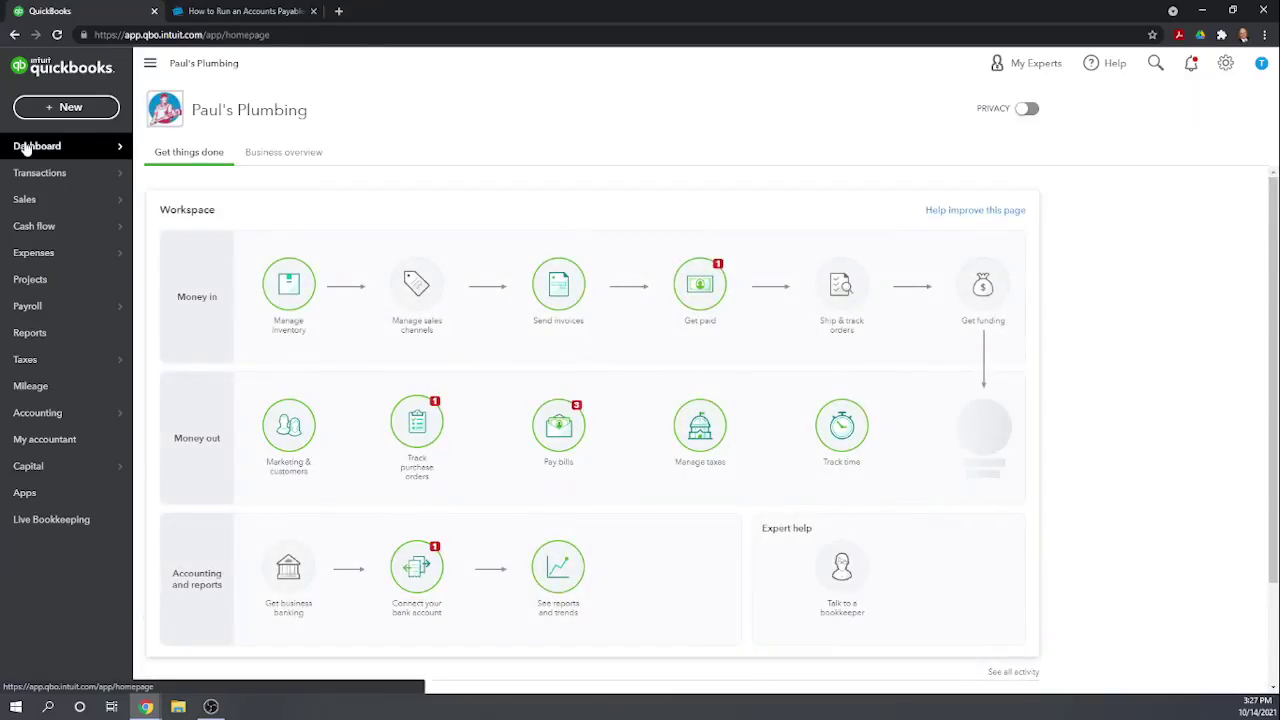
# Step: Open Custom A/P Aging Summary from the Custom reports tab of Reports
pyautogui.click(35, 343)
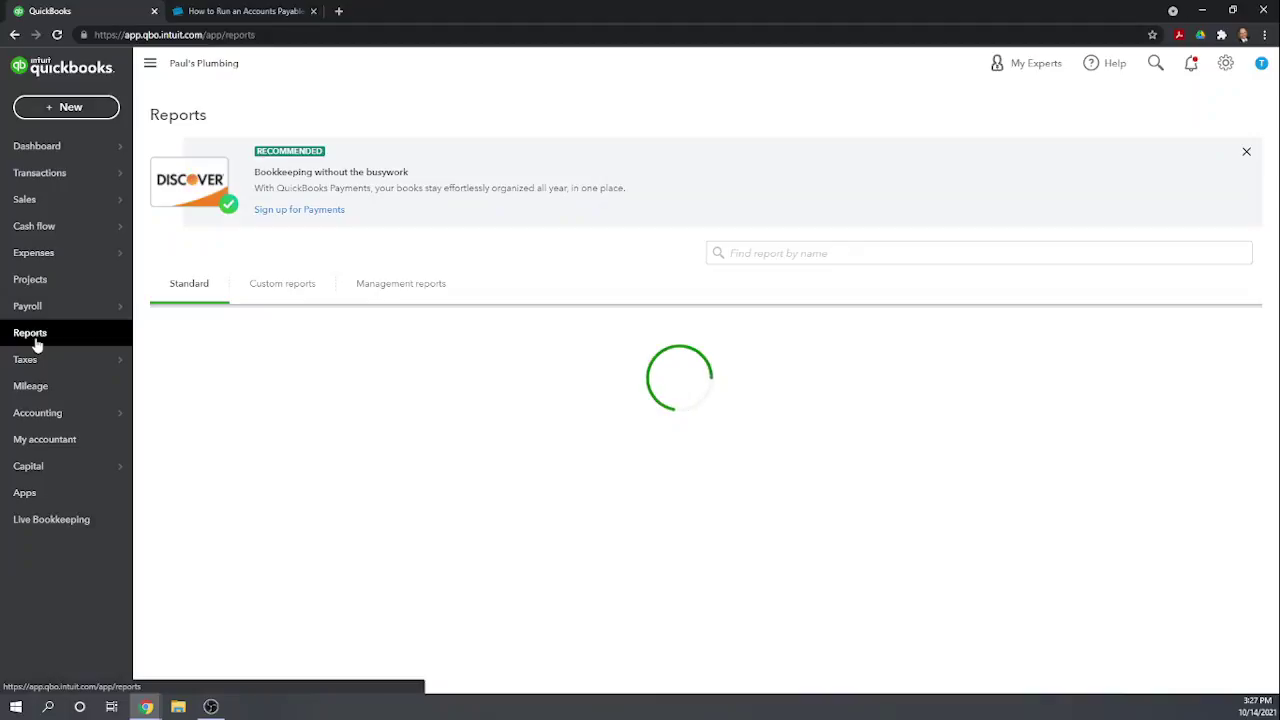
pyautogui.click(279, 288)
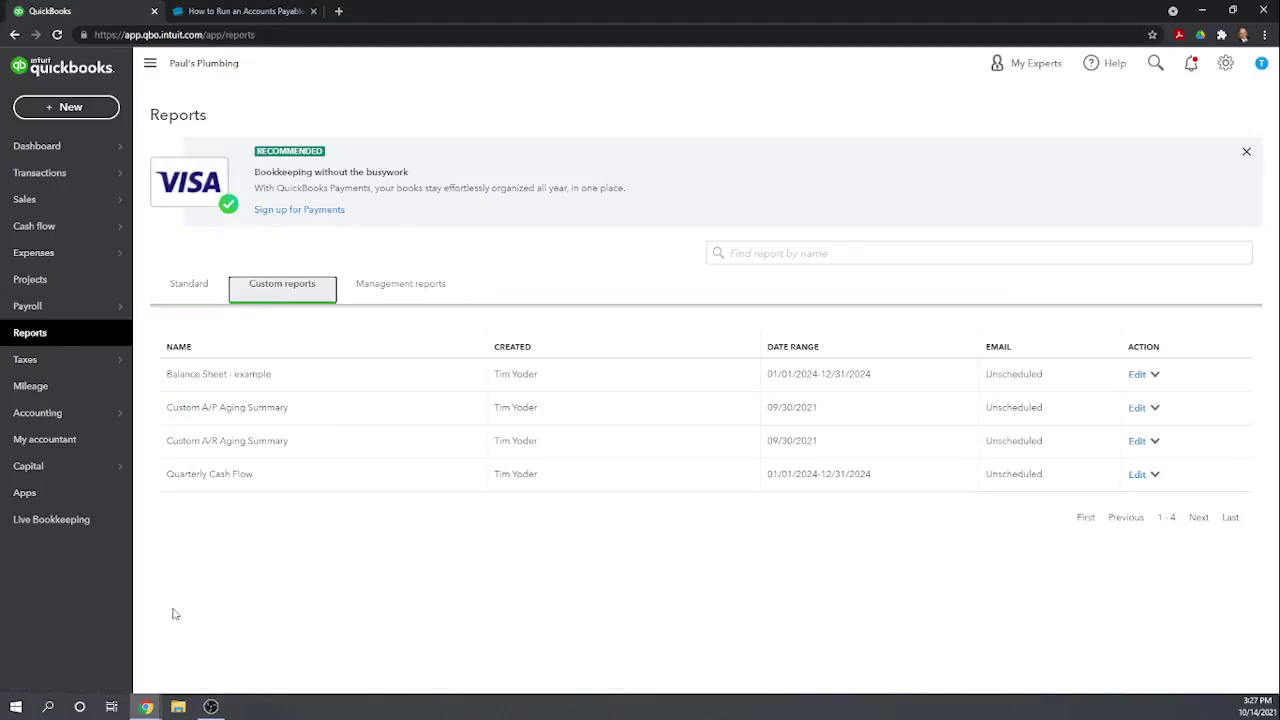
pyautogui.click(265, 410)
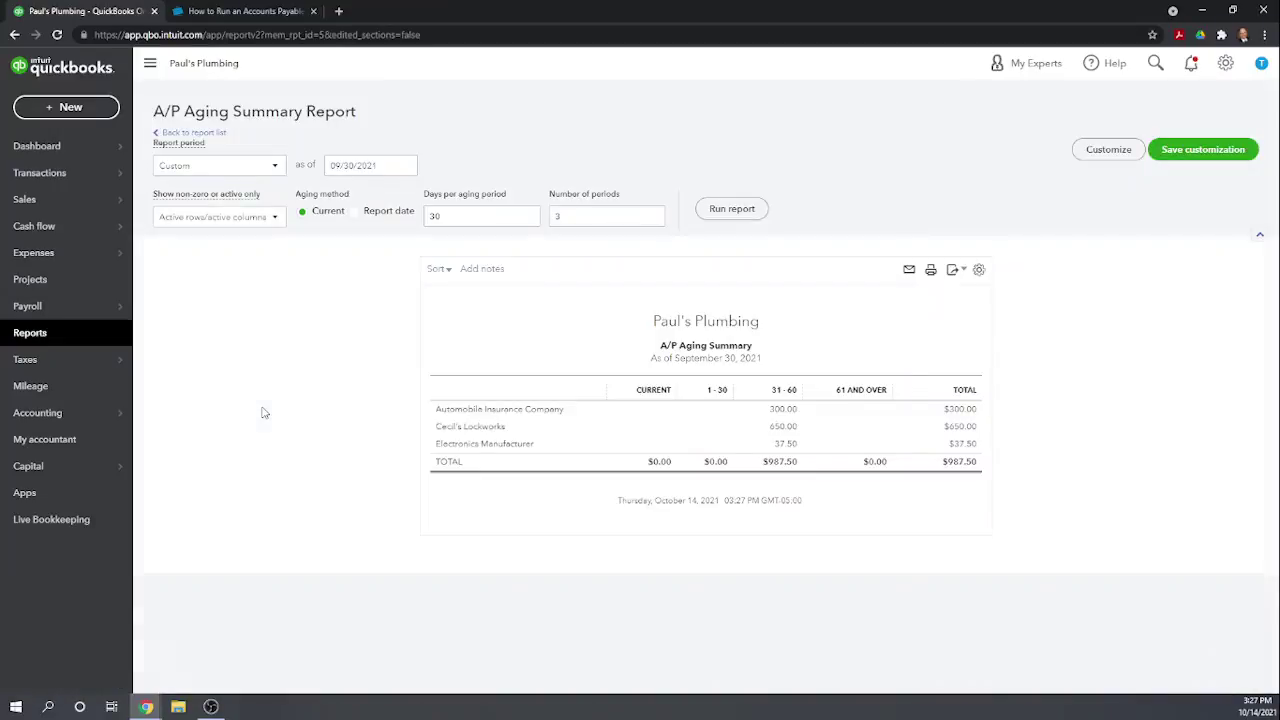